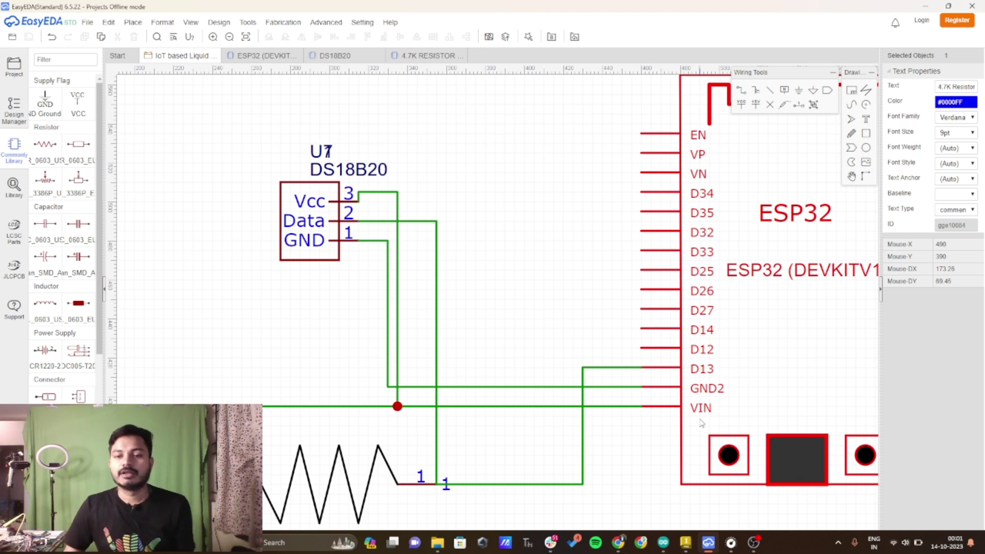
# Examine the wiring between the DS18B20 sensor, the resistor and the ESP32 in the schematic
pyautogui.click(662, 418)
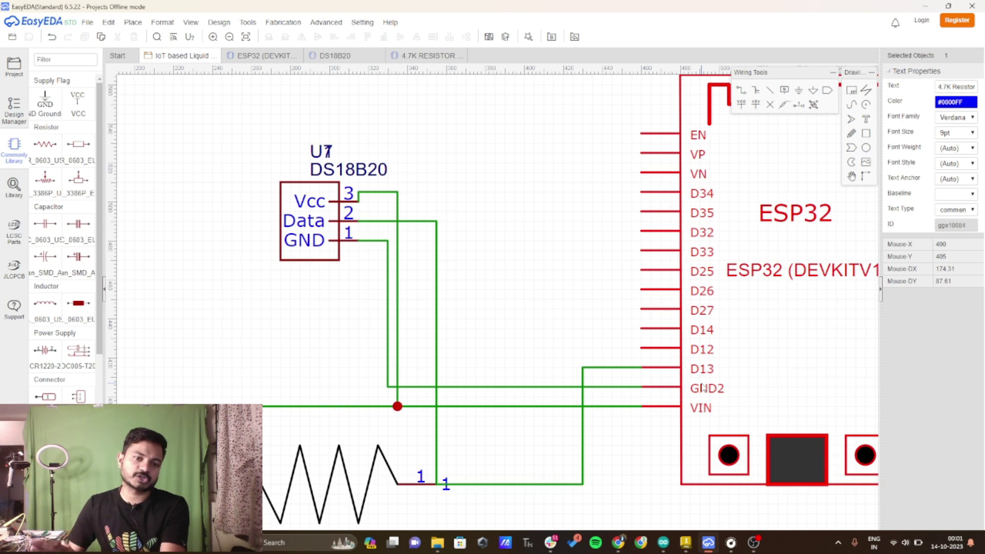
pyautogui.scroll(1, 454, 430)
pyautogui.scroll(-1, 510, 403)
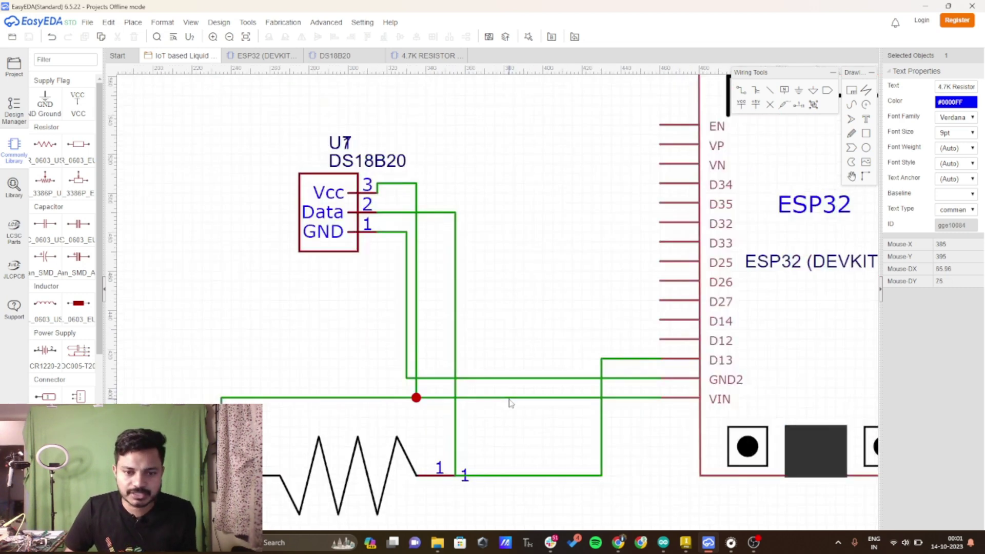
pyautogui.scroll(-1, 510, 403)
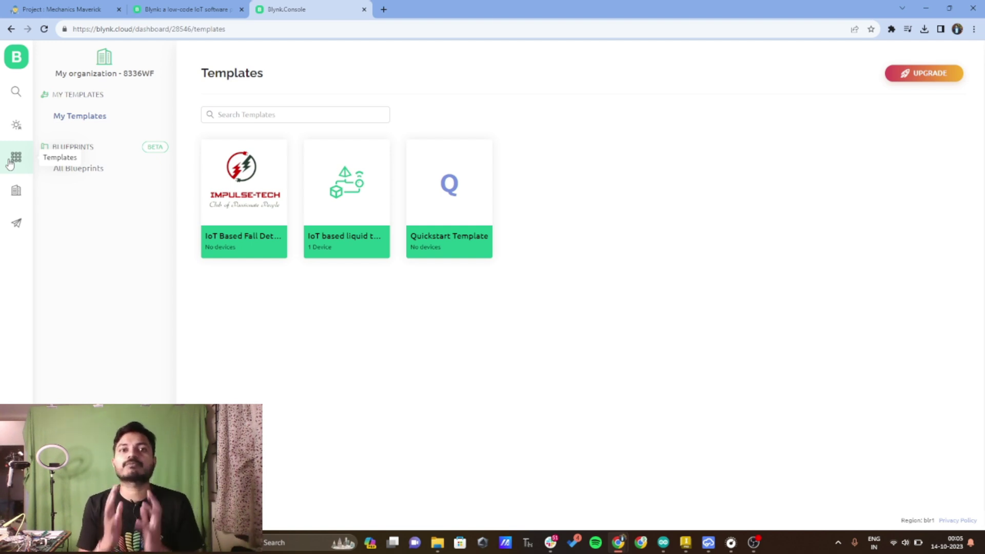
# In the Blynk console, open the IoT based liquid temperature monitoring template and look through its datastreams, web dashboard and automations
pyautogui.click(11, 162)
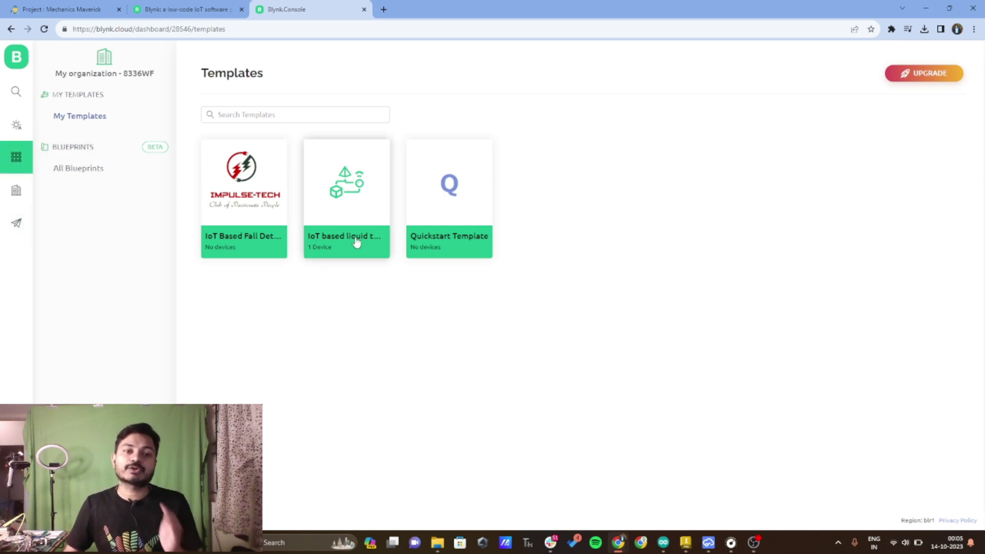
pyautogui.click(376, 184)
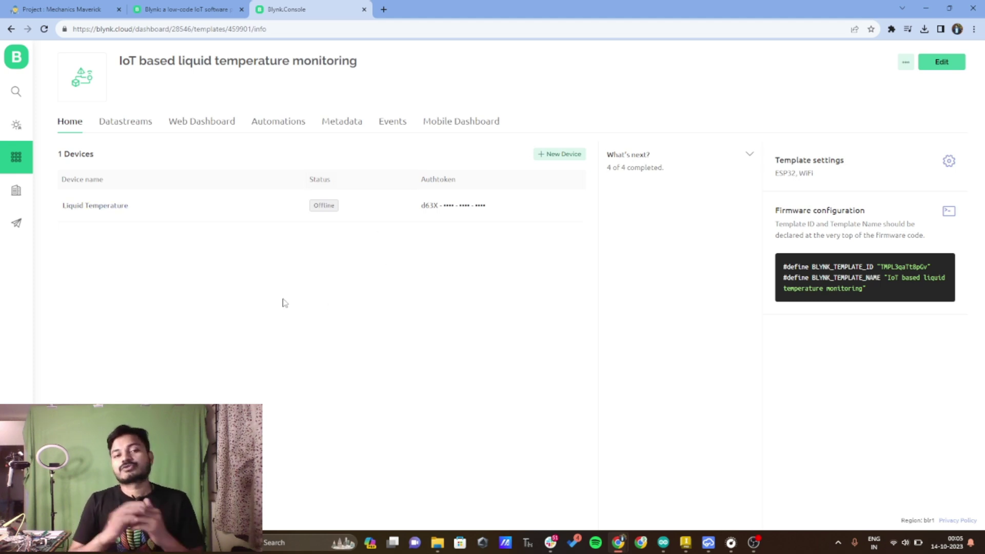
pyautogui.click(137, 122)
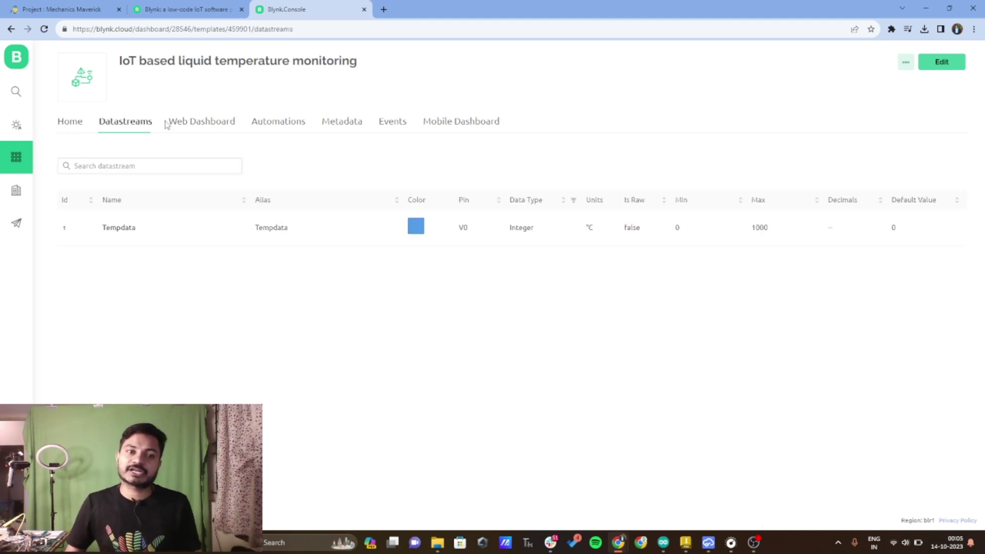
pyautogui.click(211, 121)
pyautogui.click(273, 119)
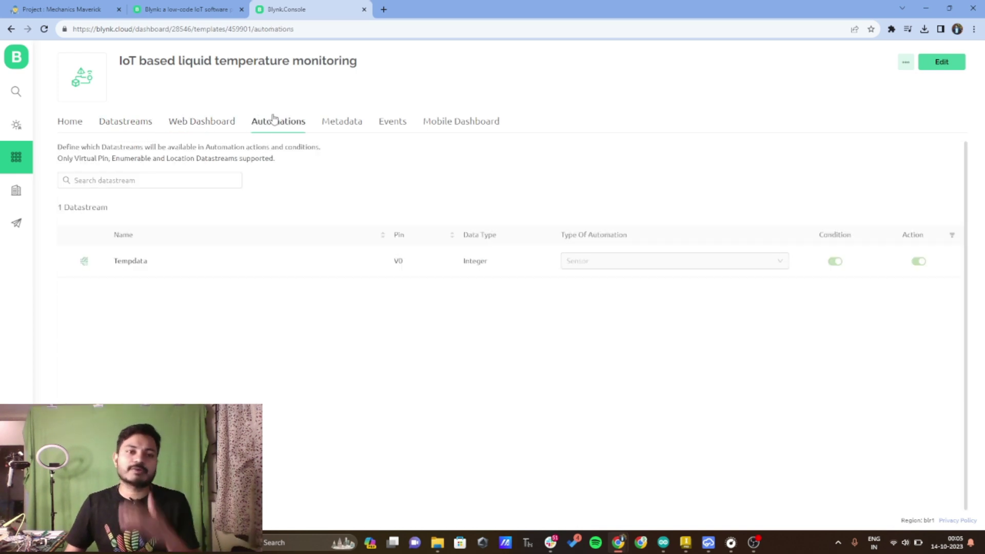
# Inspect the settings of the template's Tempdata virtual pin datastream, including its advanced settings, and close them
pyautogui.click(123, 126)
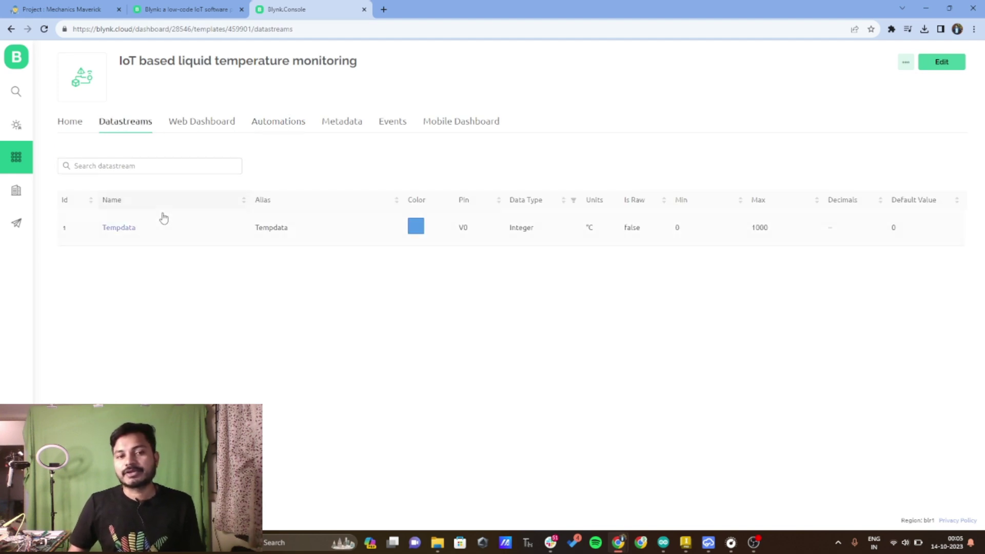
pyautogui.click(161, 232)
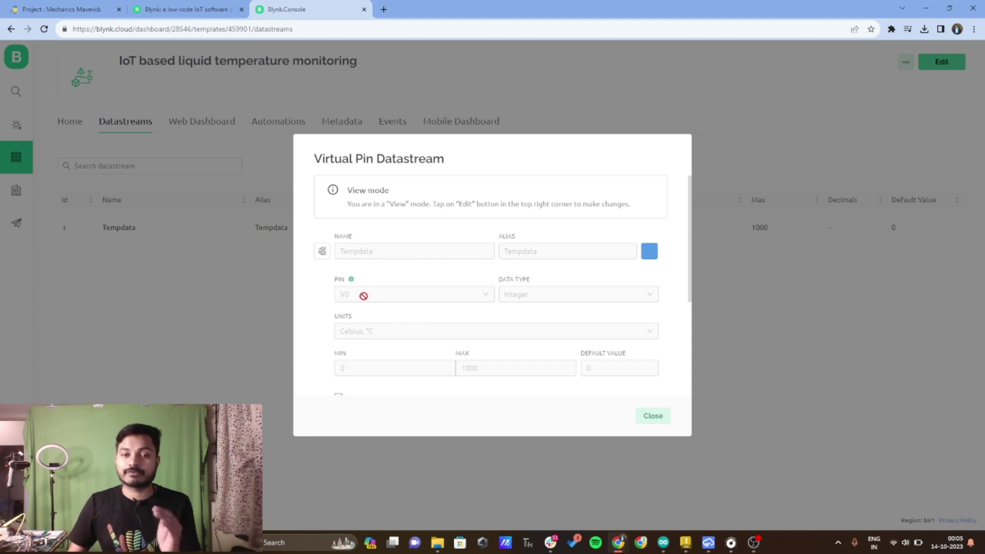
pyautogui.scroll(-2, 490, 315)
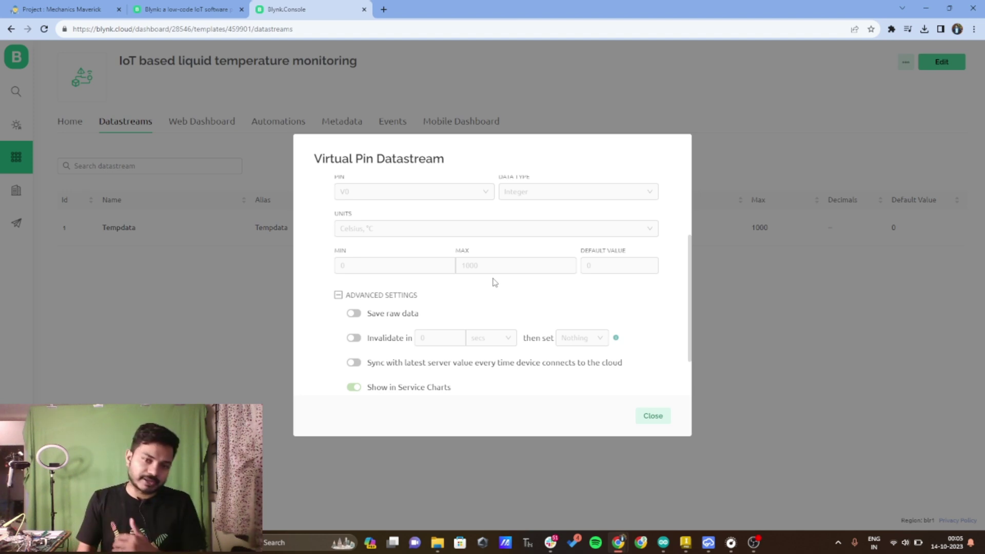
pyautogui.scroll(-1, 497, 306)
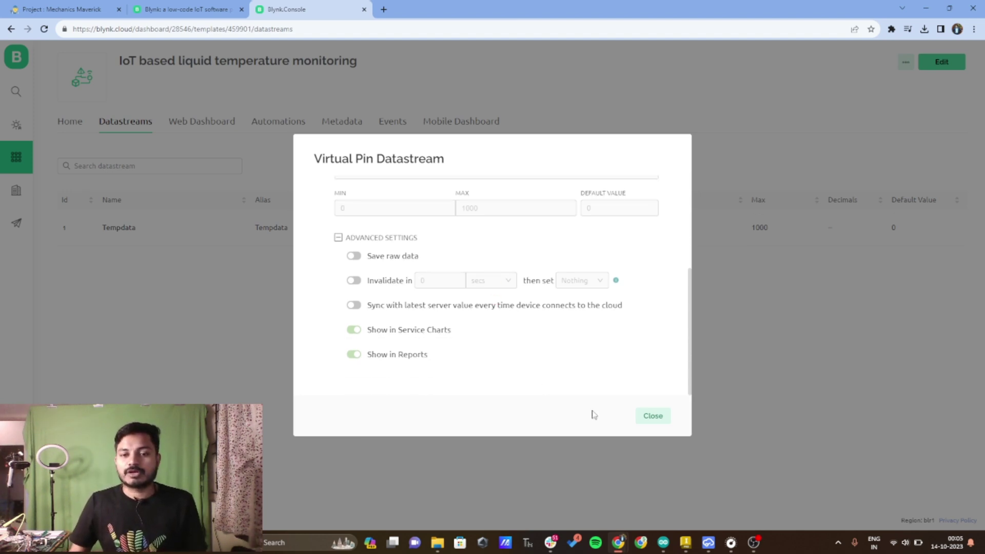
pyautogui.click(660, 417)
# Review the template's web dashboard, automations, metadata, events and mobile dashboard pages, and return to the list of devices
pyautogui.click(212, 123)
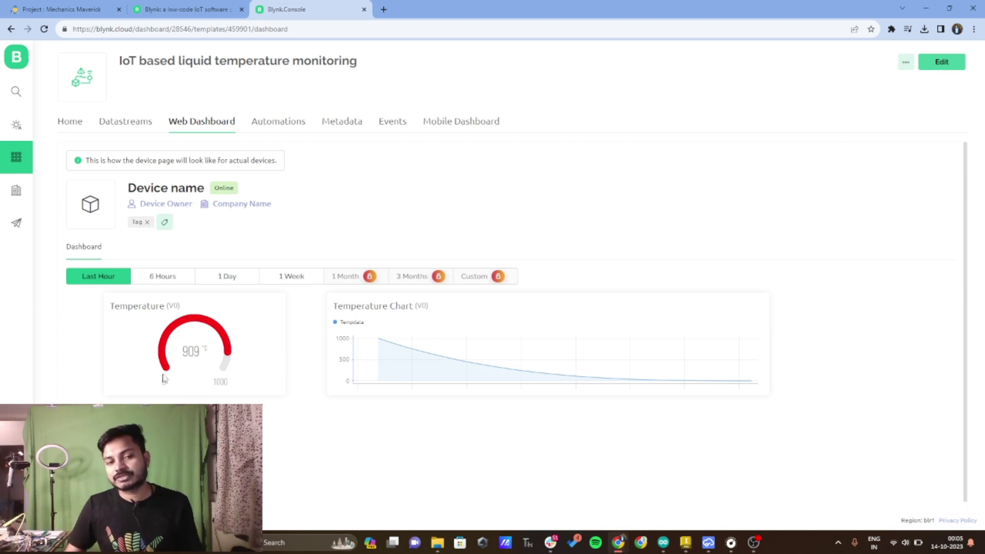
pyautogui.moveTo(206, 361)
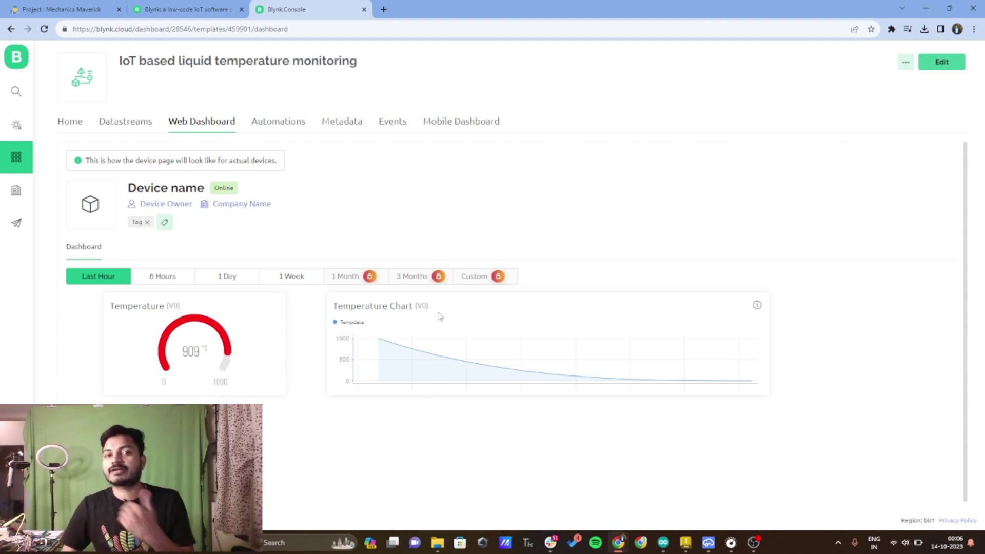
pyautogui.click(284, 134)
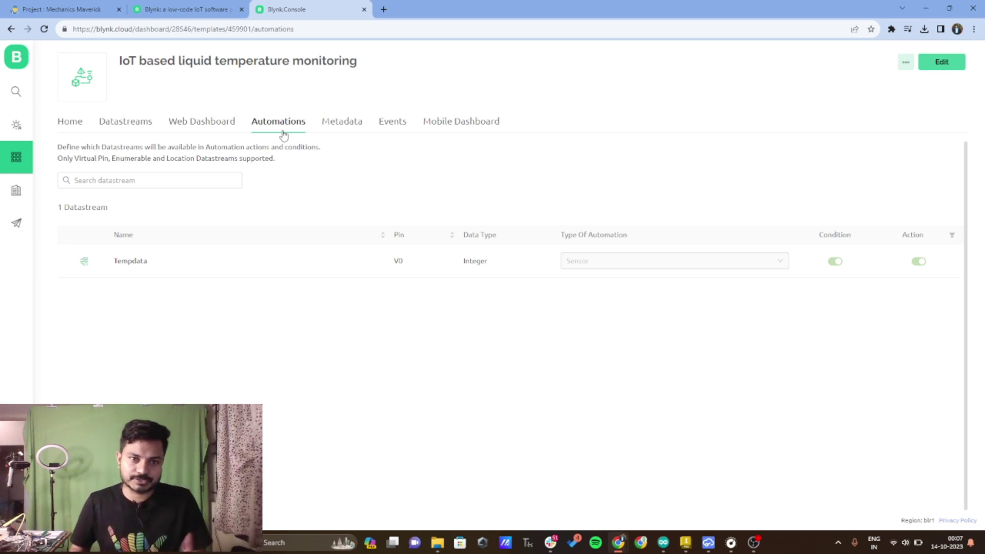
pyautogui.click(338, 119)
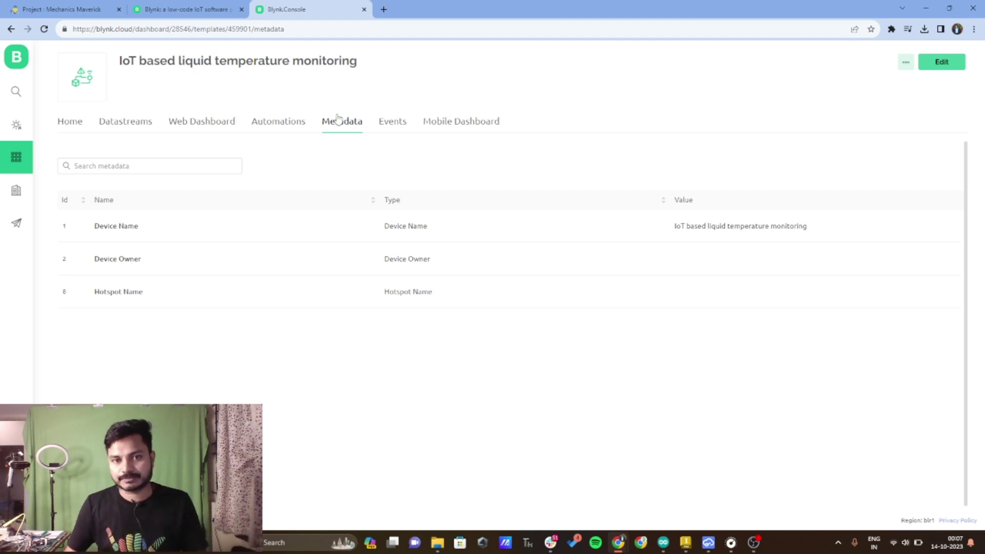
pyautogui.click(392, 120)
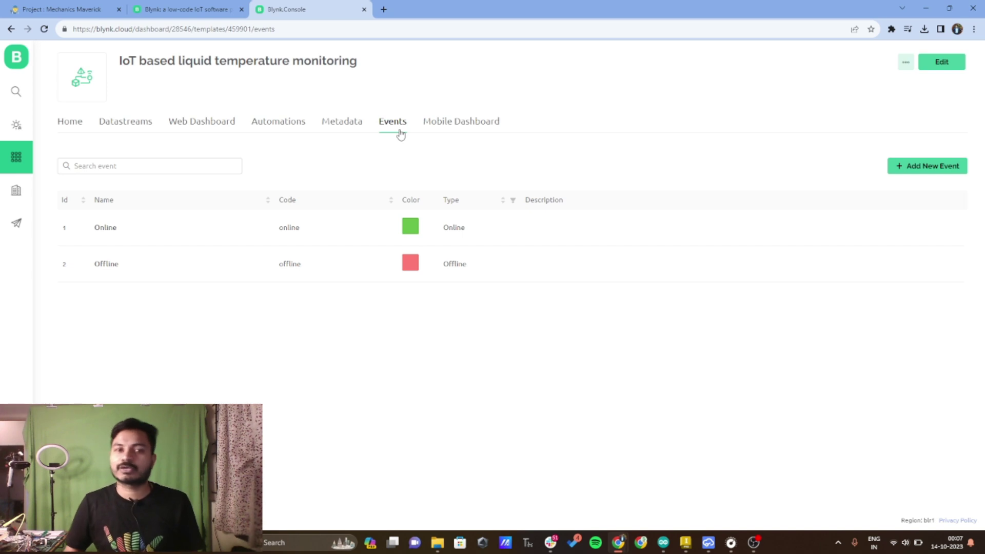
pyautogui.click(460, 125)
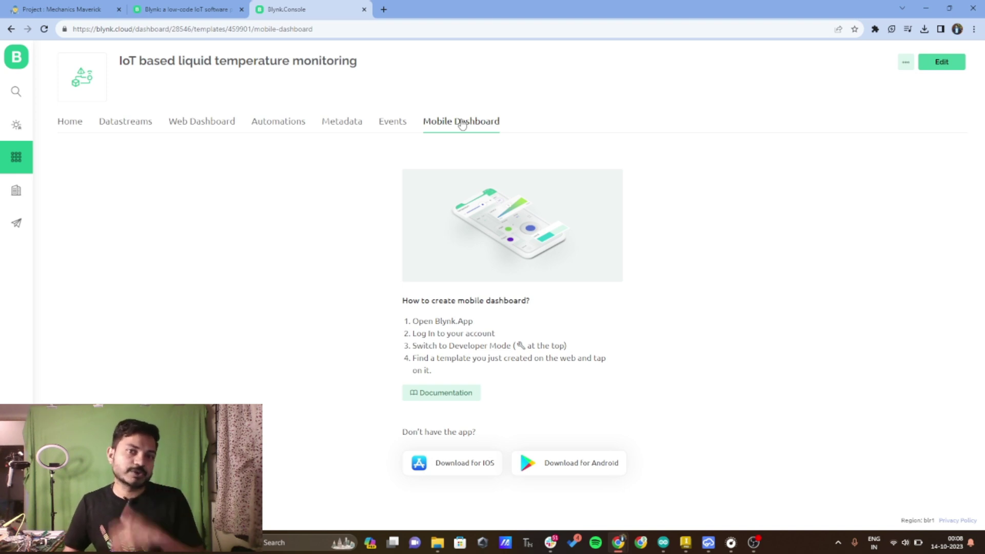
pyautogui.click(15, 93)
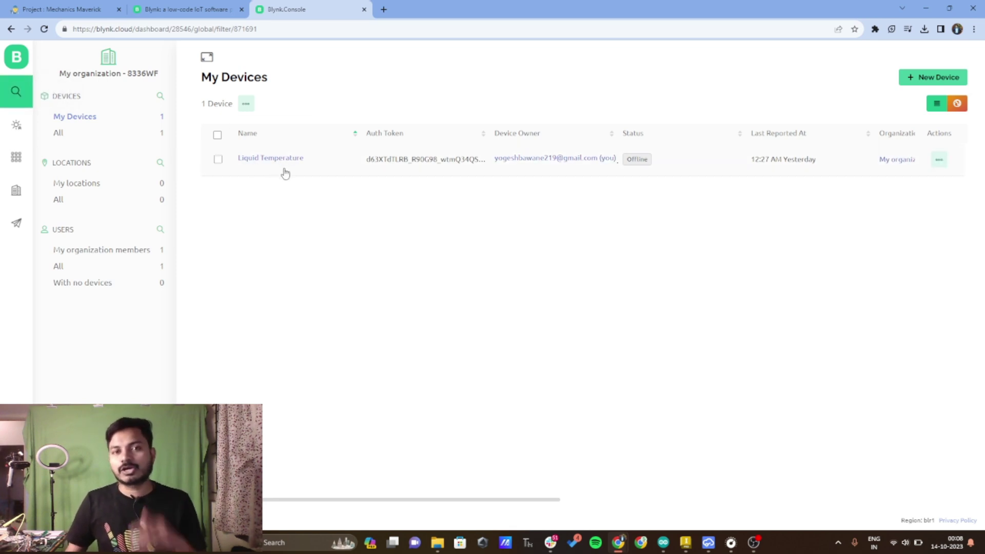
pyautogui.click(934, 78)
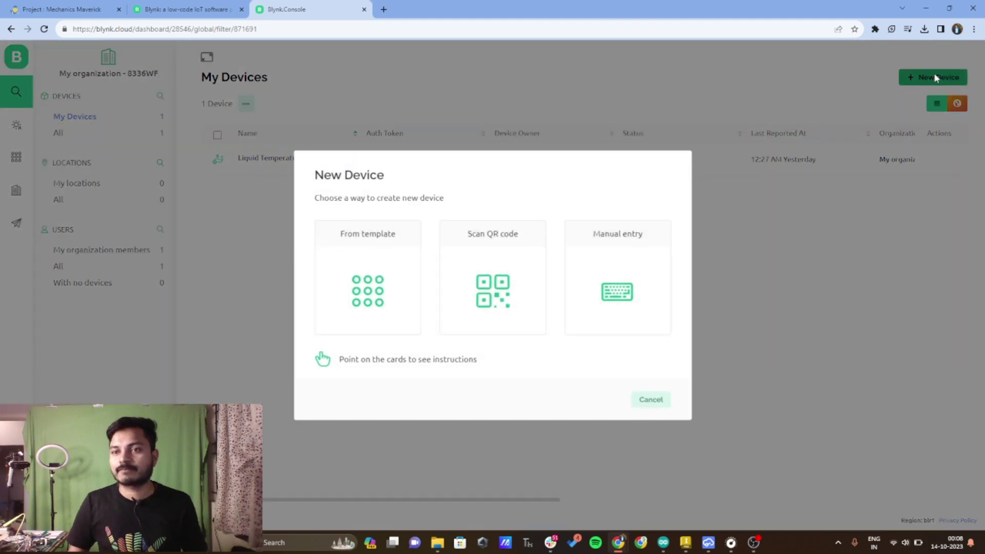
pyautogui.click(392, 247)
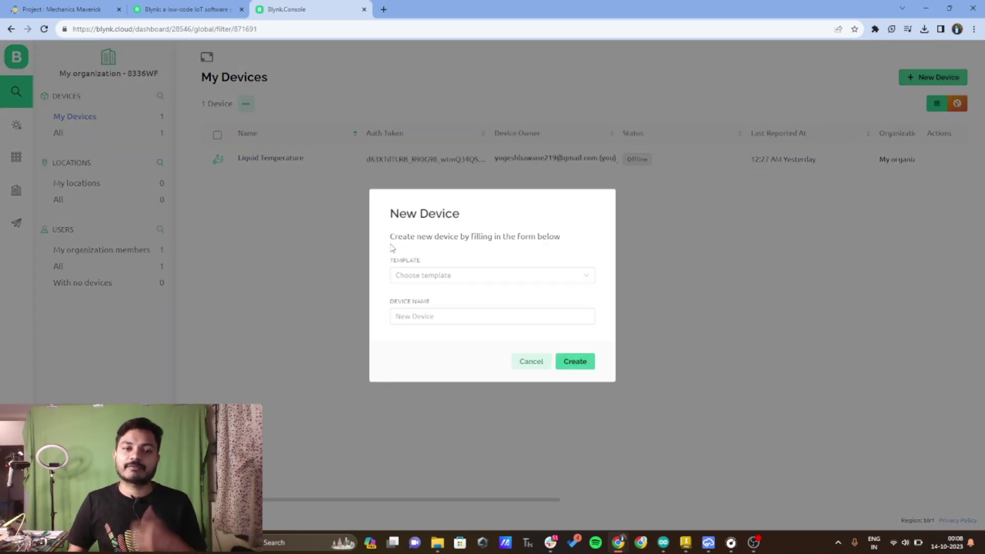
pyautogui.click(491, 277)
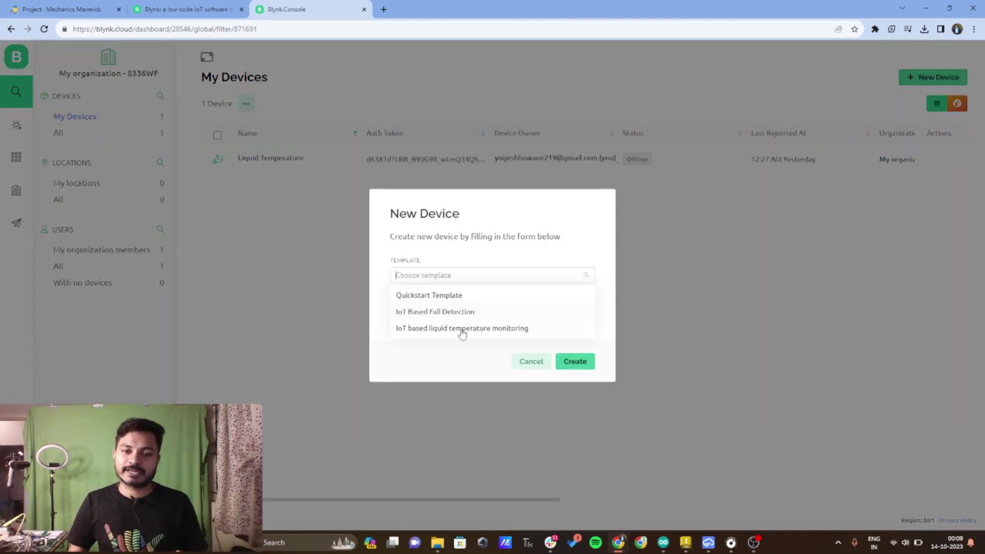
pyautogui.click(446, 331)
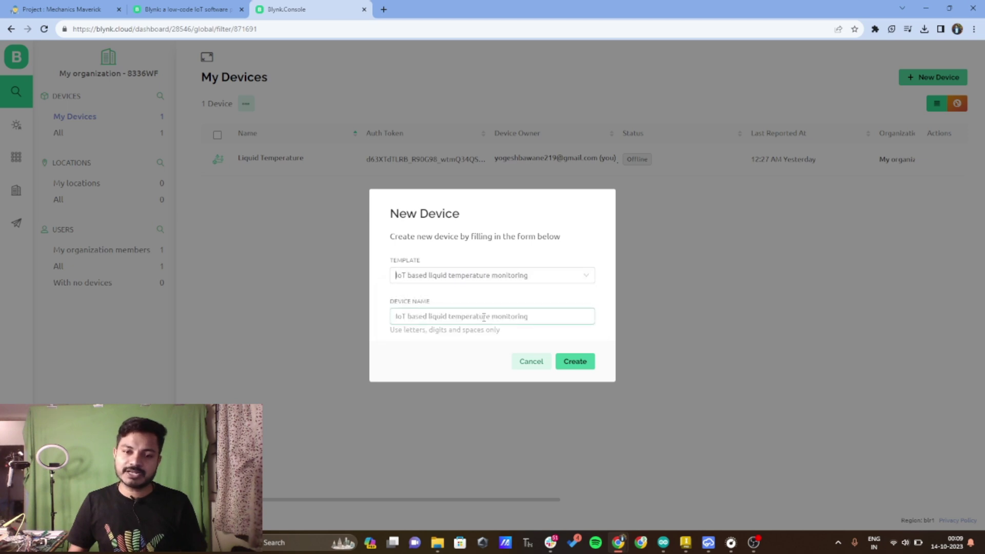
pyautogui.tripleClick(542, 313)
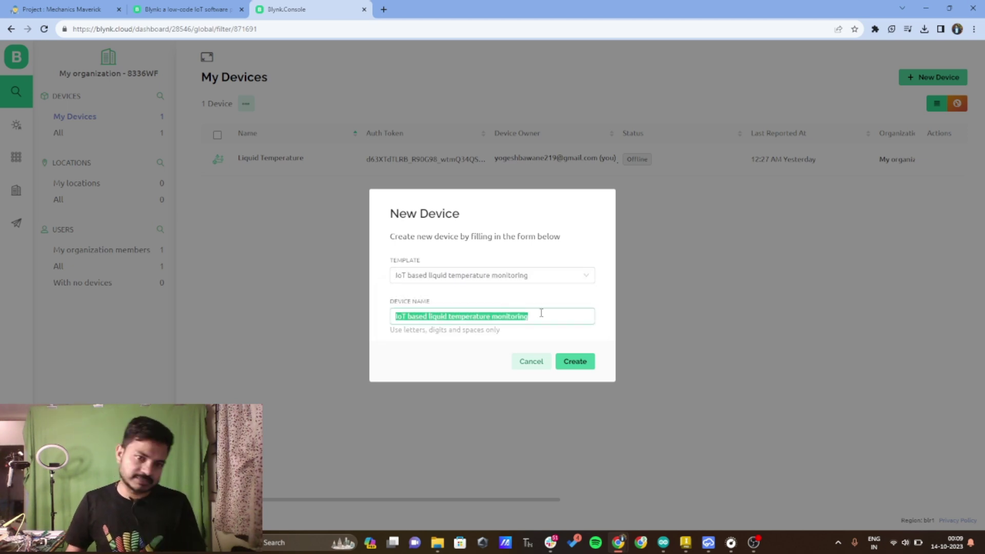
pyautogui.click(537, 365)
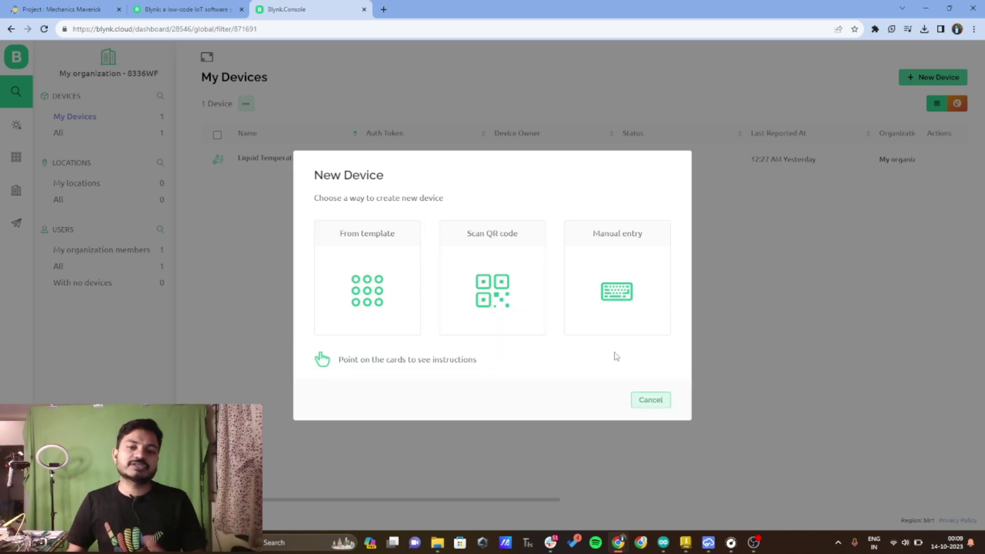
pyautogui.click(646, 399)
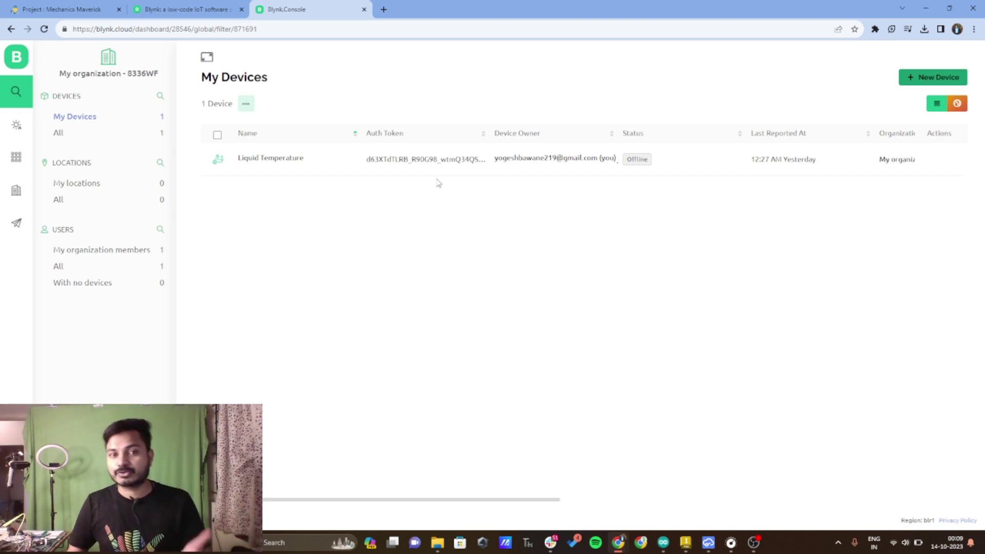
# Open the Liquid Temperature device, and examine the sensor library includes and Blynk defines of the sketch in the Arduino IDE
pyautogui.click(286, 165)
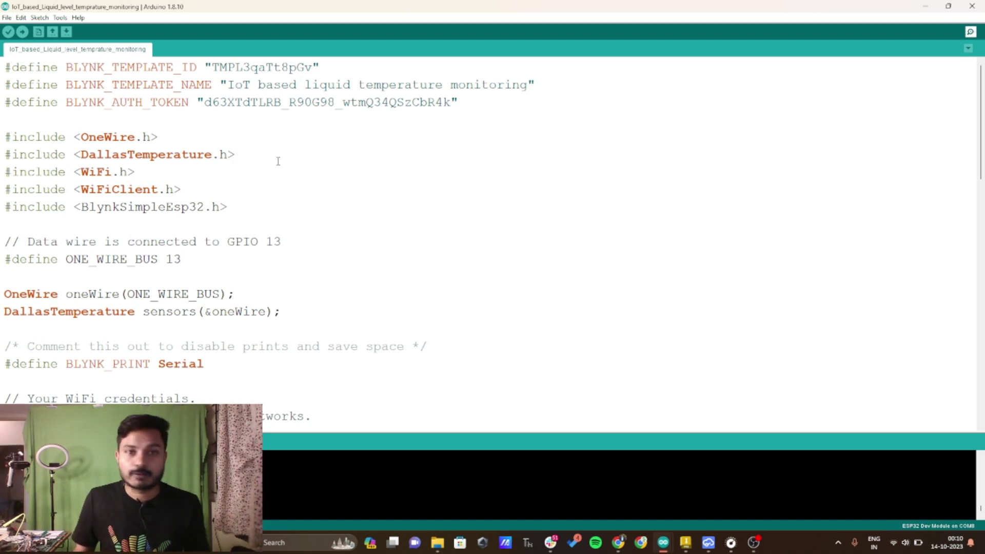
pyautogui.tripleClick(129, 136)
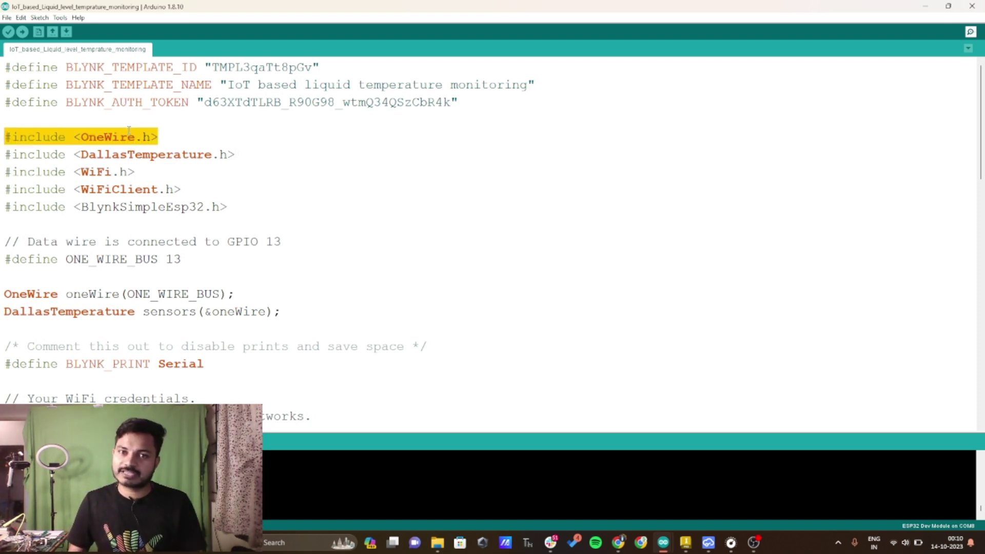
pyautogui.tripleClick(134, 153)
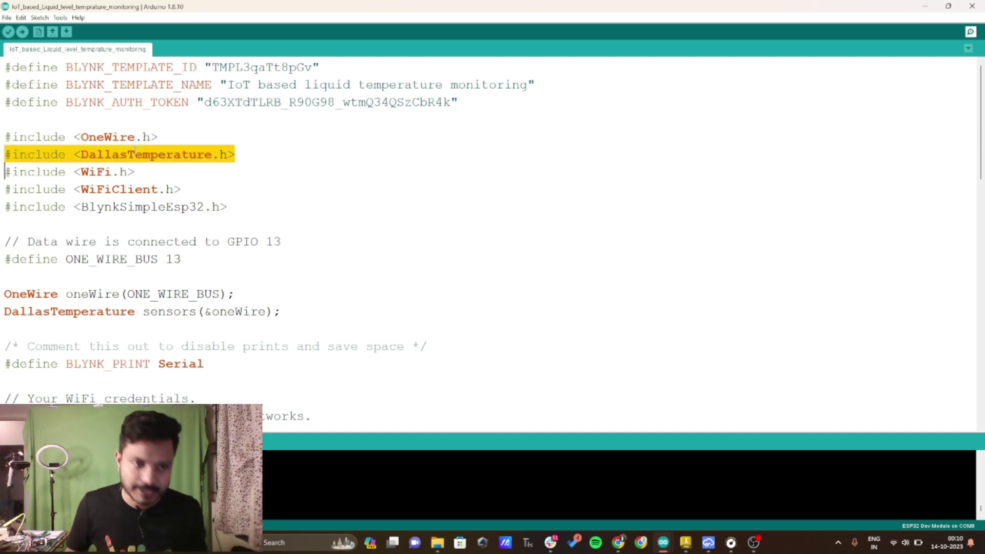
pyautogui.tripleClick(123, 72)
pyautogui.click(126, 84)
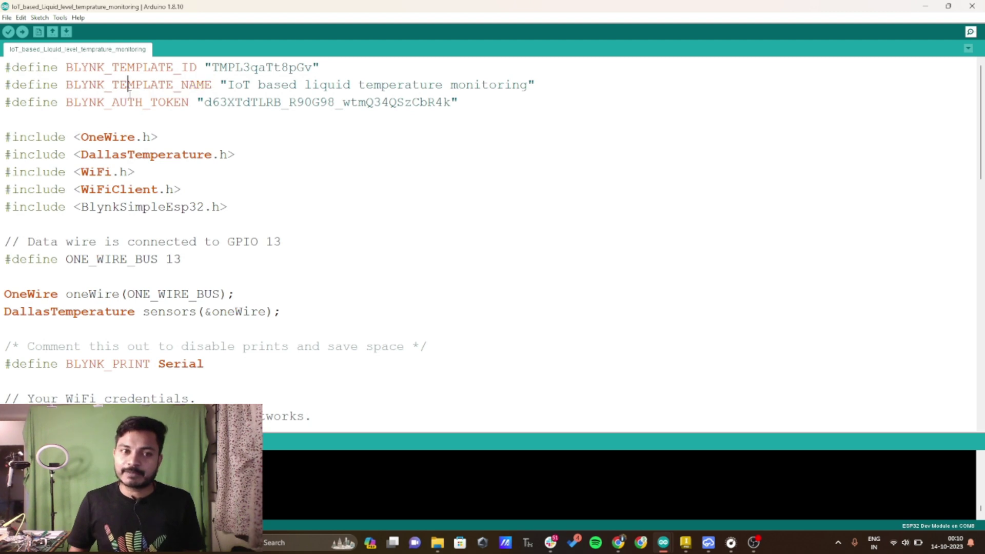
pyautogui.tripleClick(128, 102)
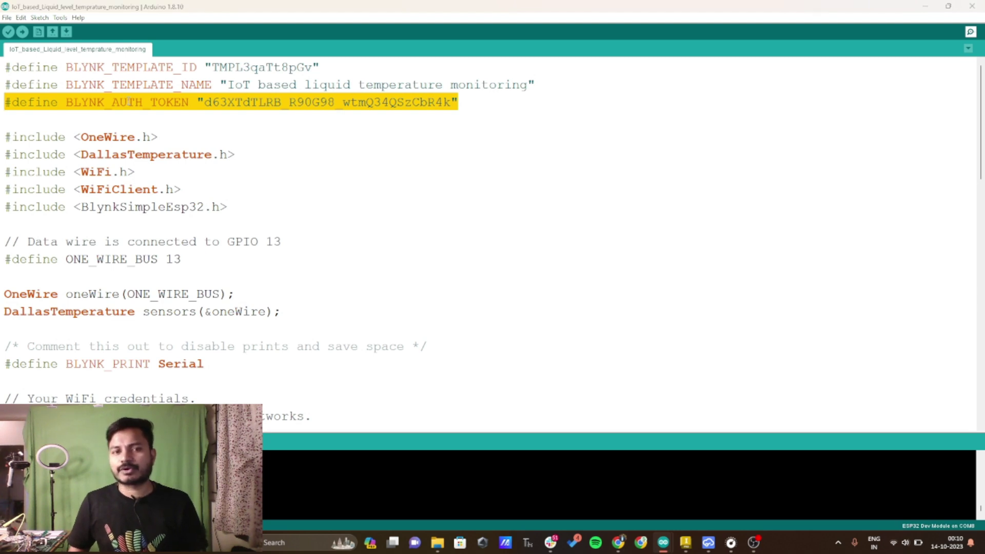
# Switch back to the Blynk console and copy the firmware configuration code from the Liquid Temperature device's info
pyautogui.hotkey('alt', 'Tab')
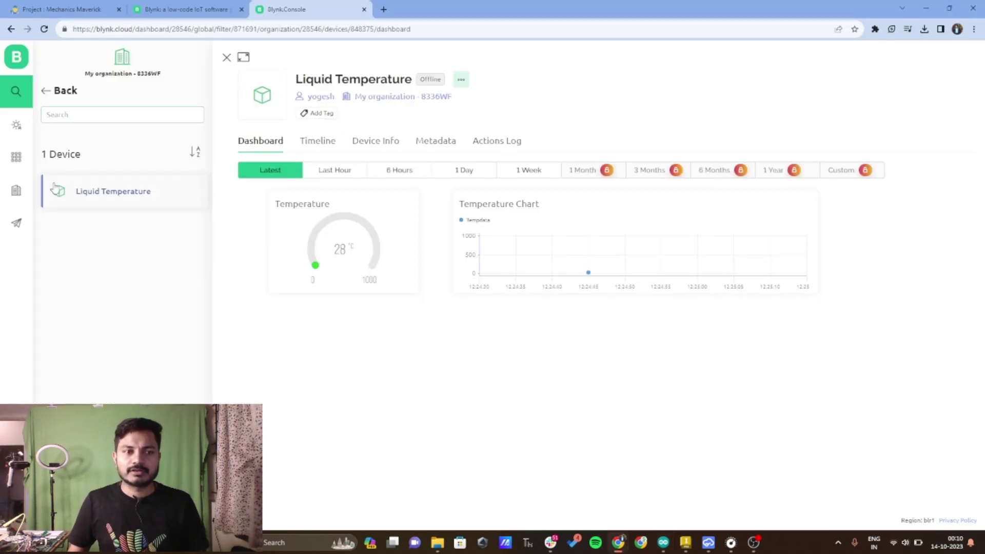
pyautogui.click(369, 147)
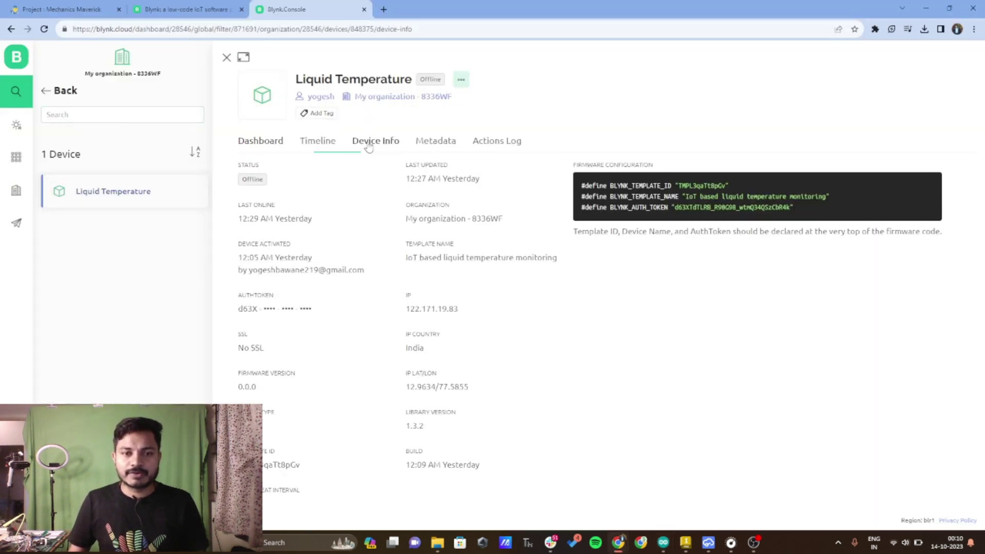
pyautogui.click(17, 98)
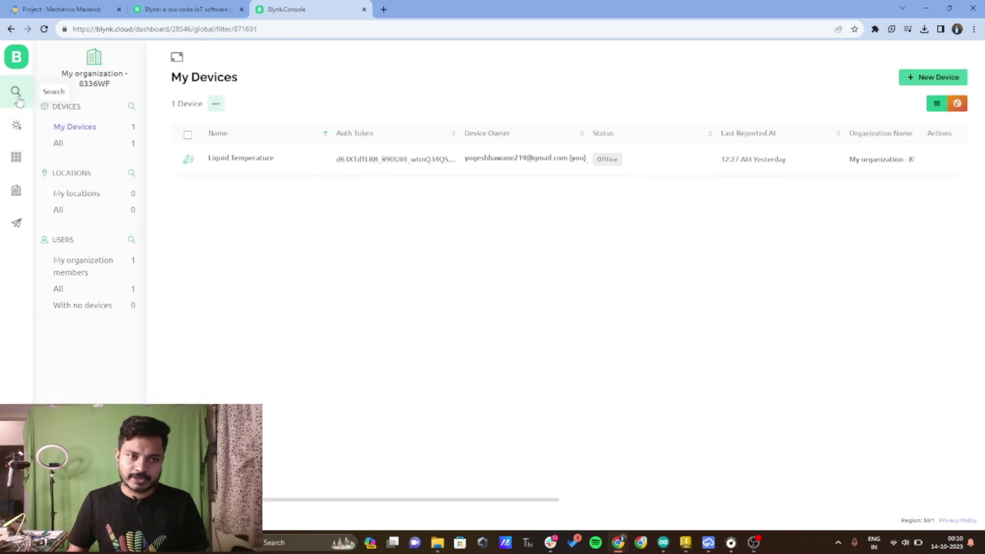
pyautogui.click(323, 159)
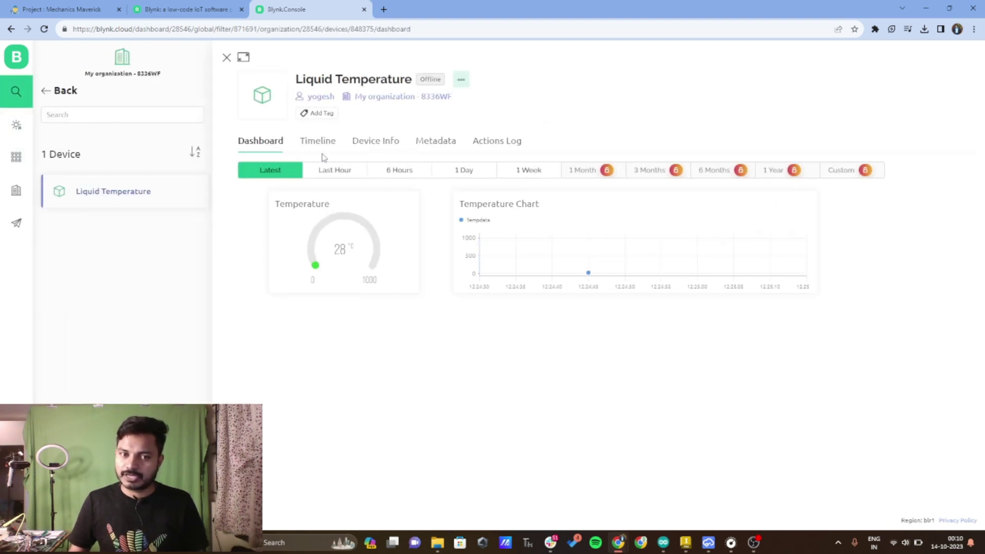
pyautogui.click(389, 146)
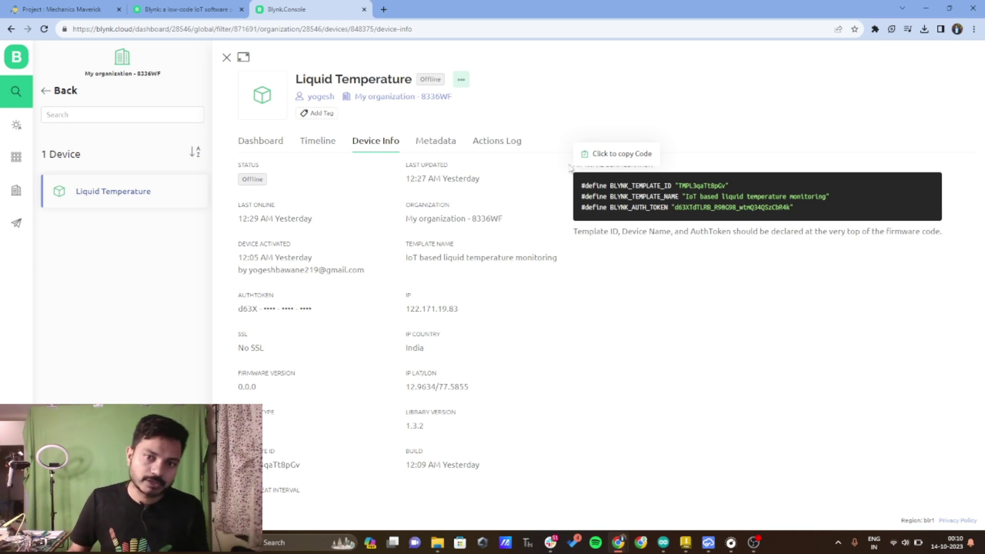
pyautogui.click(620, 153)
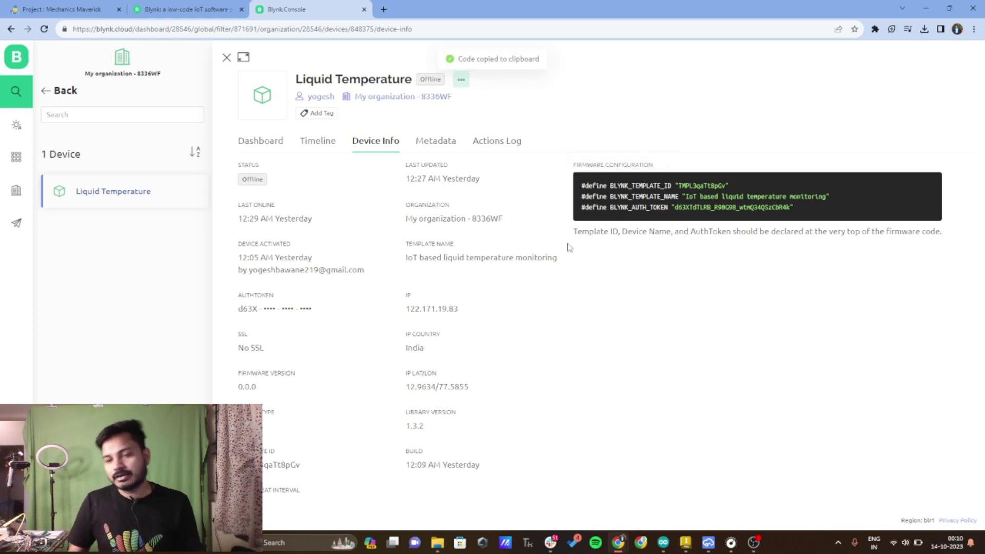
# Switch to the Arduino IDE and examine the three Blynk defines and the OneWire and DallasTemperature includes of the sketch
pyautogui.hotkey('alt', 'Tab')
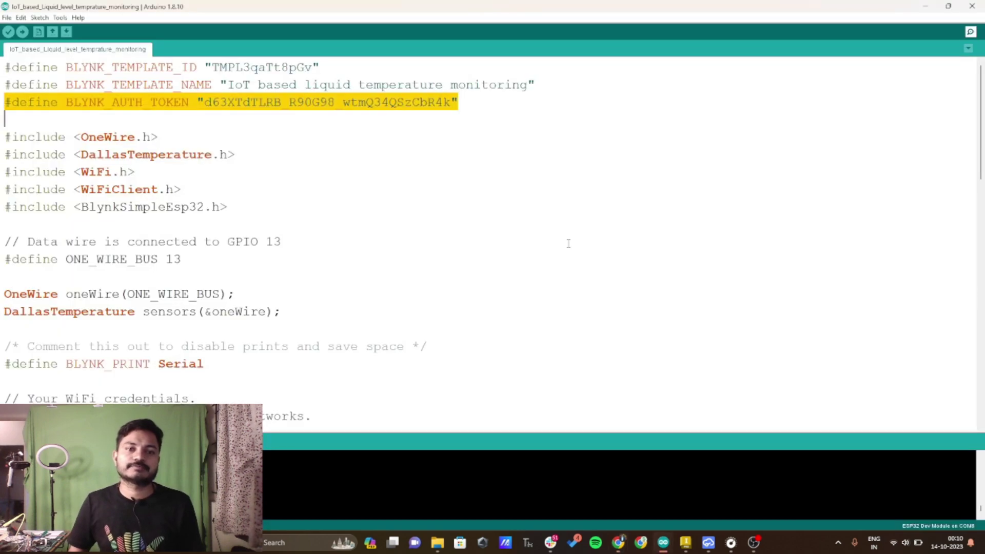
pyautogui.click(539, 132)
pyautogui.moveTo(498, 110); pyautogui.dragTo(6, 66)
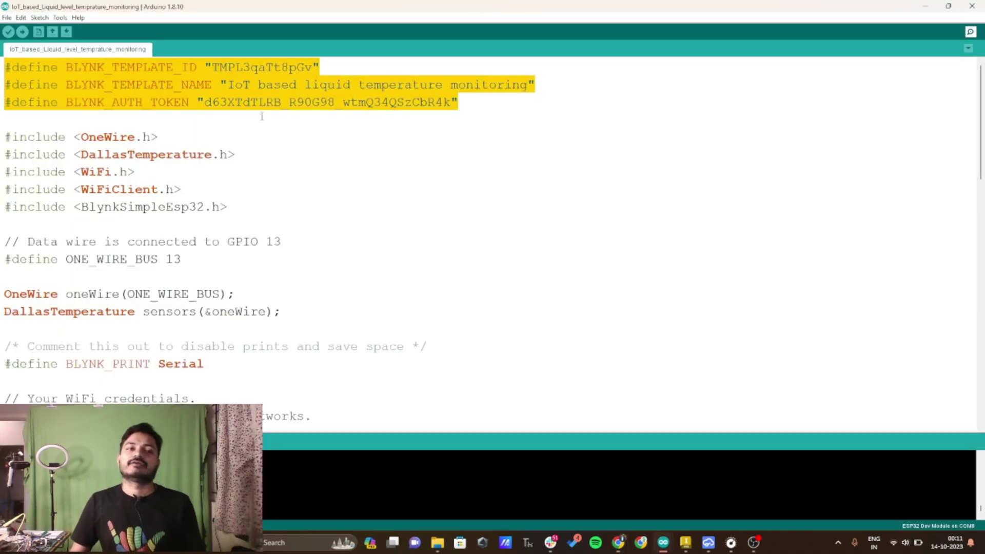
pyautogui.click(329, 129)
pyautogui.hotkey('shift', 'Up')
pyautogui.moveTo(248, 154); pyautogui.dragTo(4, 136)
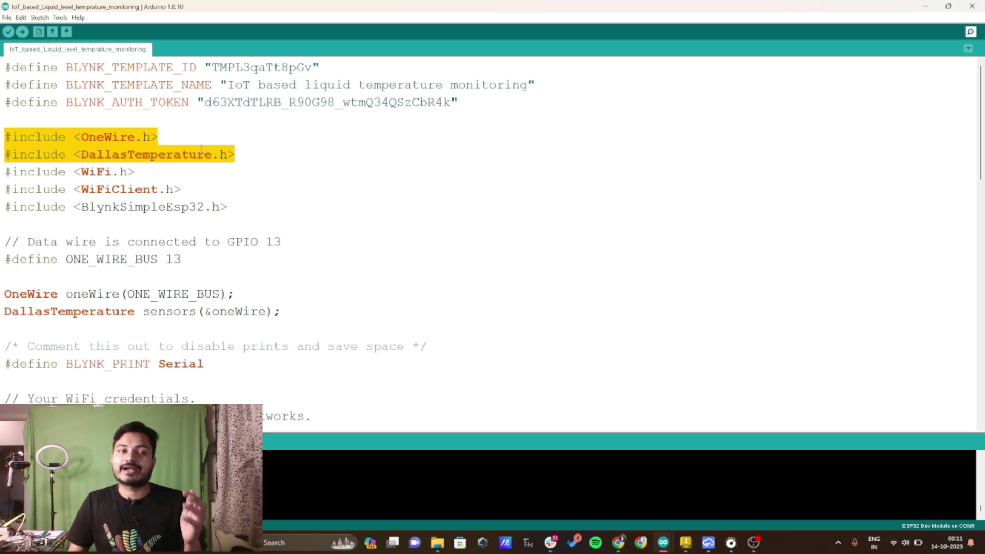
pyautogui.hotkey('shift', 'Down')
pyautogui.scroll(-1, 203, 156)
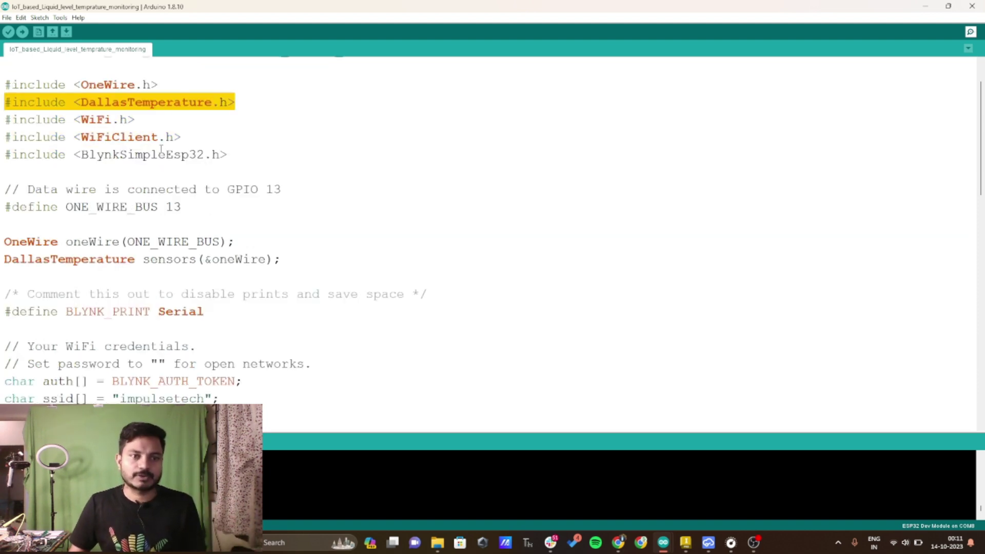